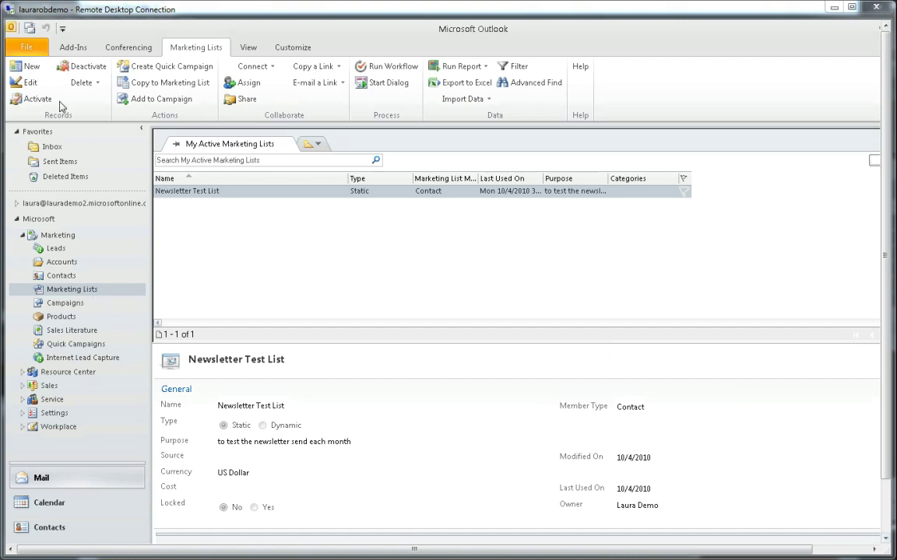
Start a new marketing list record from the Marketing Lists view.
left_click(33, 67)
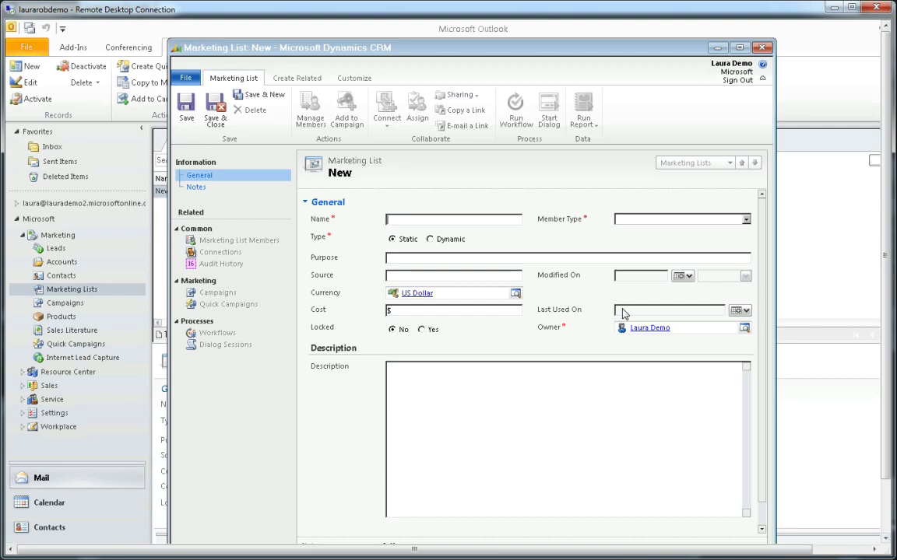
Name the list 'Monthly Newsletter', set member type to Contact, make it Dynamic, and save.
type("Monthly Newsletter")
left_click(687, 223)
left_click(674, 247)
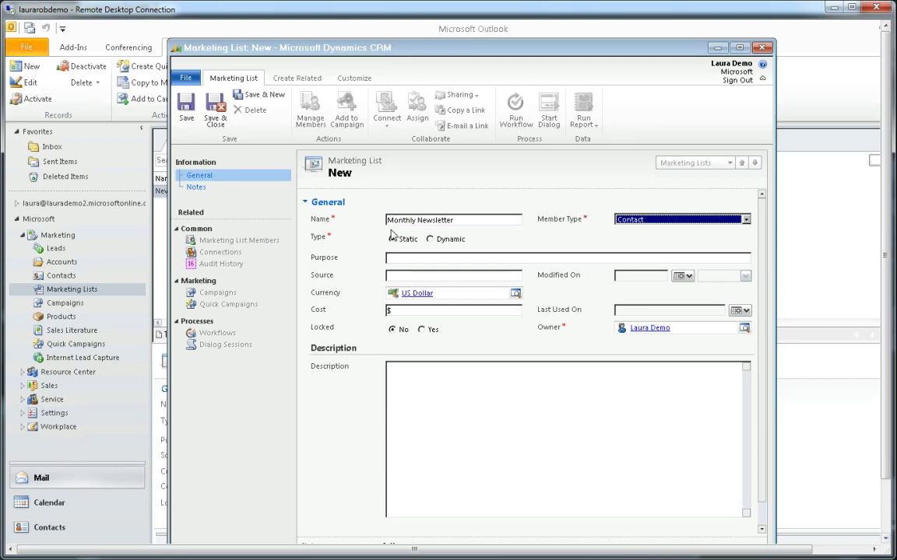
left_click(430, 239)
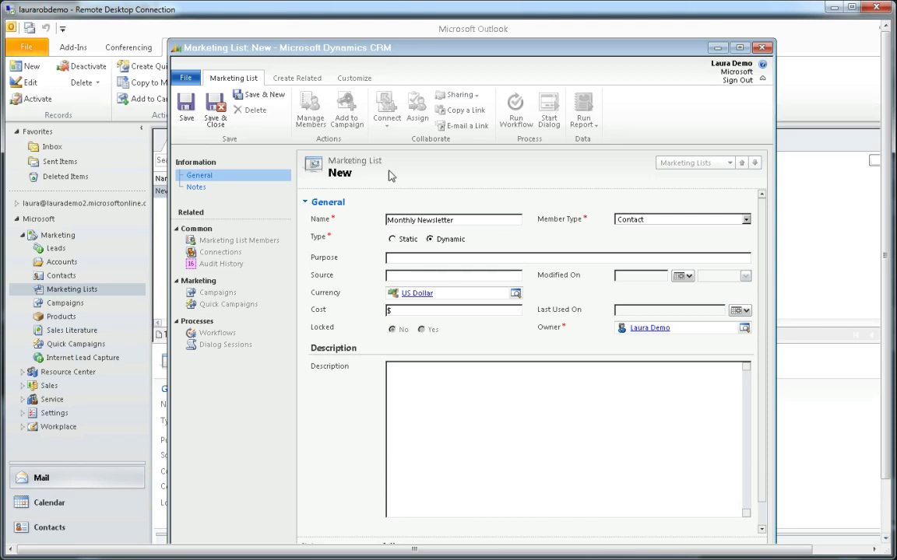
left_click(185, 109)
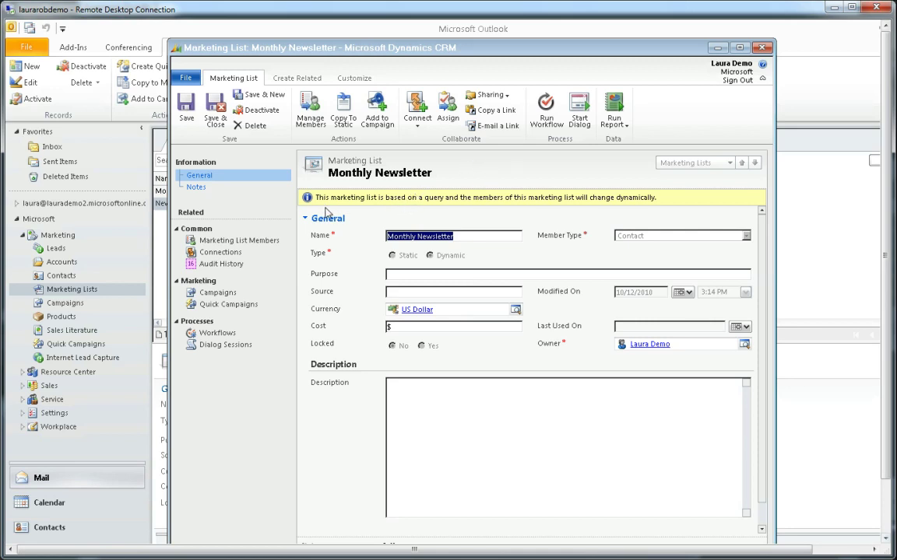
Define the members query as contacts where E-mail Contains Data, preview the 166 matches, and apply it.
left_click(311, 113)
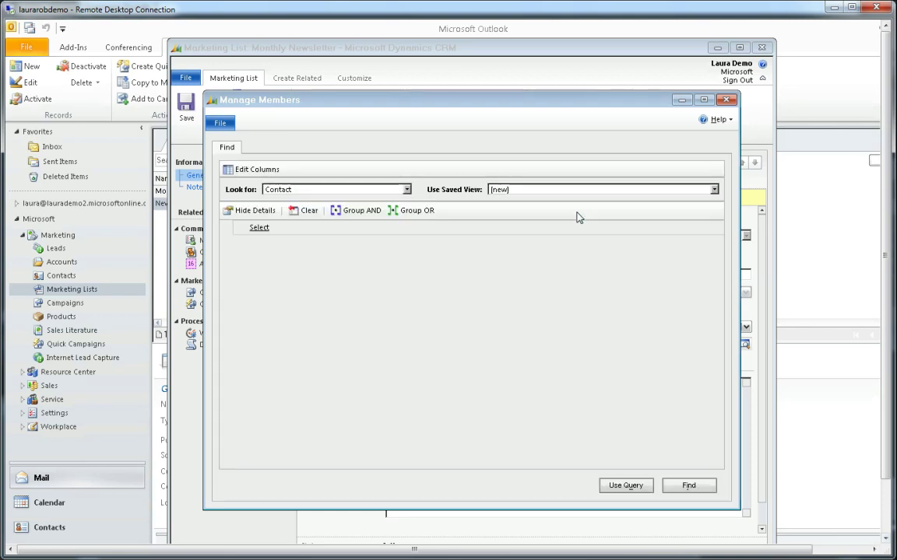
left_click(269, 229)
left_click(272, 231)
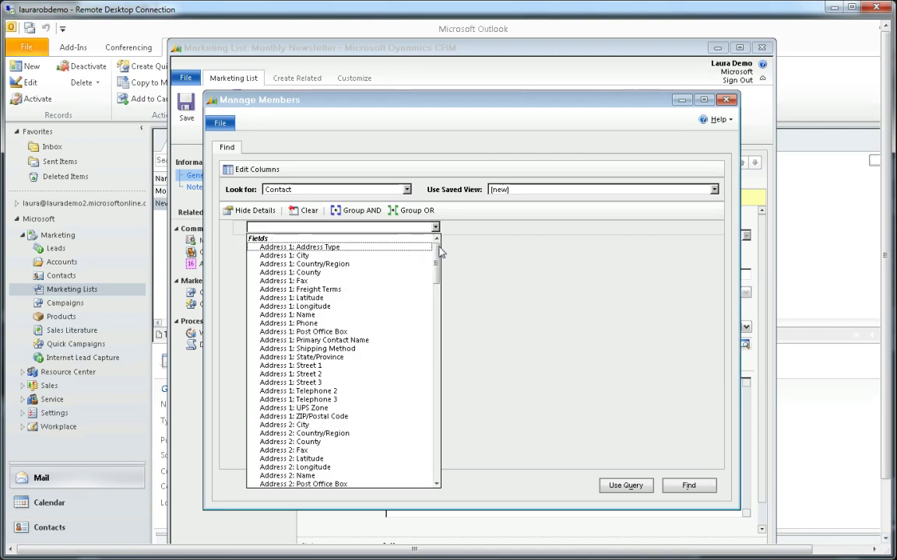
left_click_drag(439, 252, 439, 334)
left_click(303, 367)
left_click(383, 231)
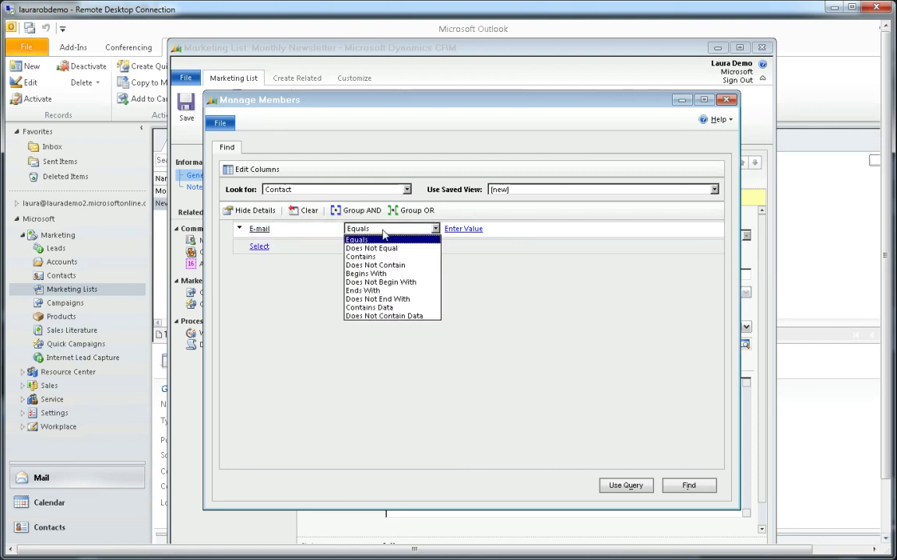
left_click(400, 308)
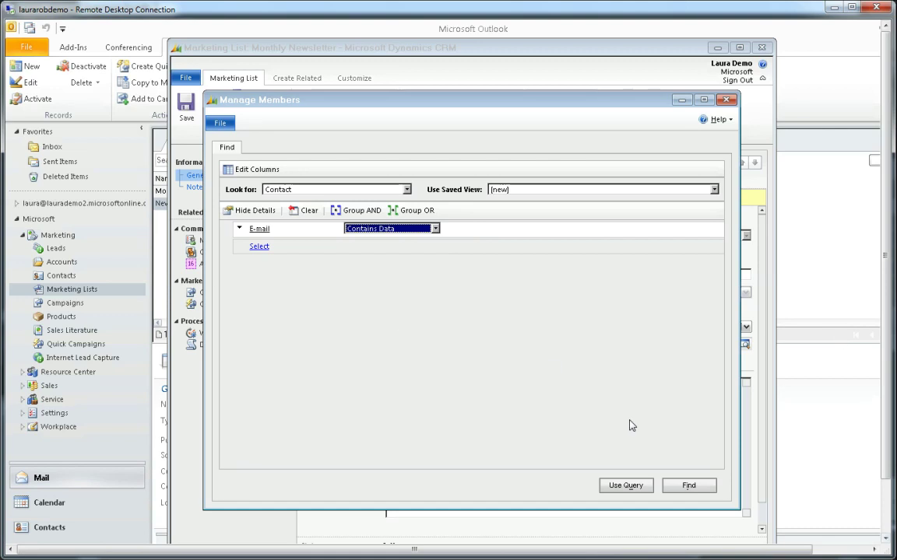
left_click(691, 487)
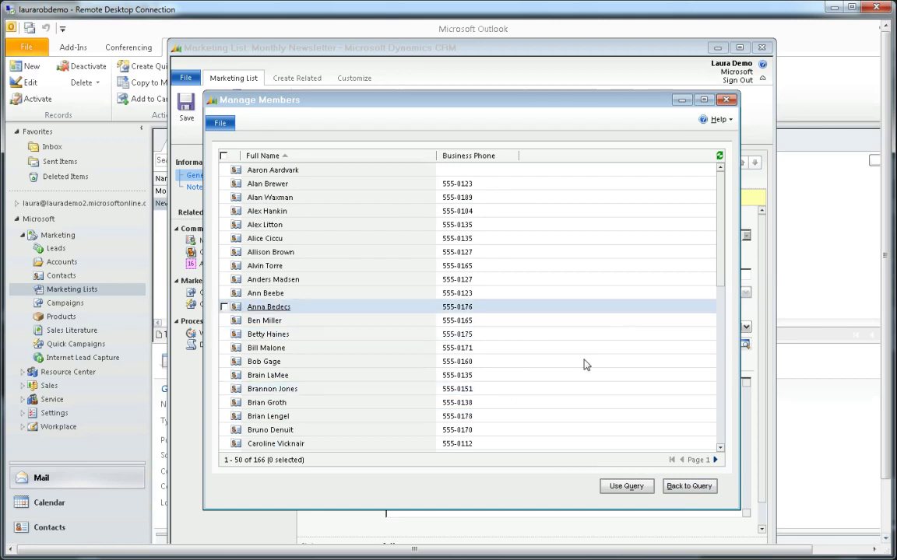
left_click(638, 487)
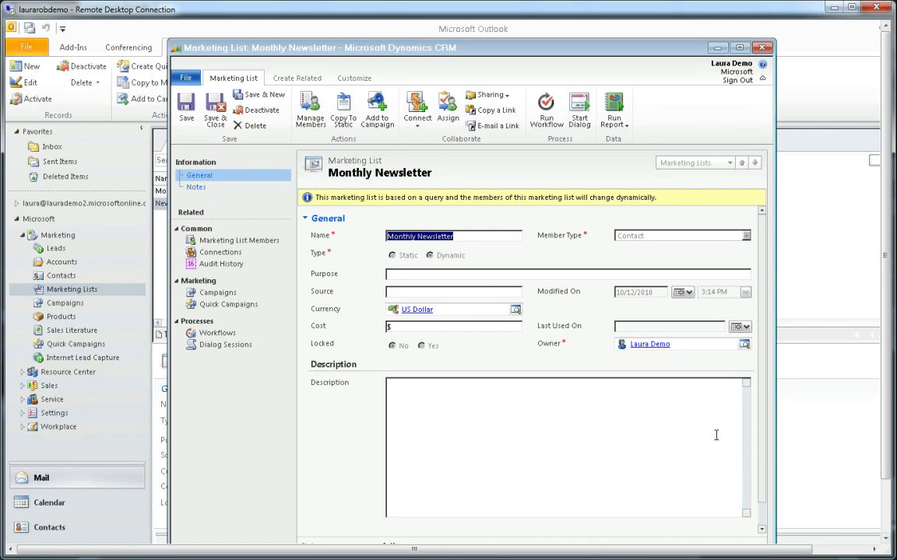
Check the 166 list members, then minimize the record to view Marketing Lists.
left_click(253, 242)
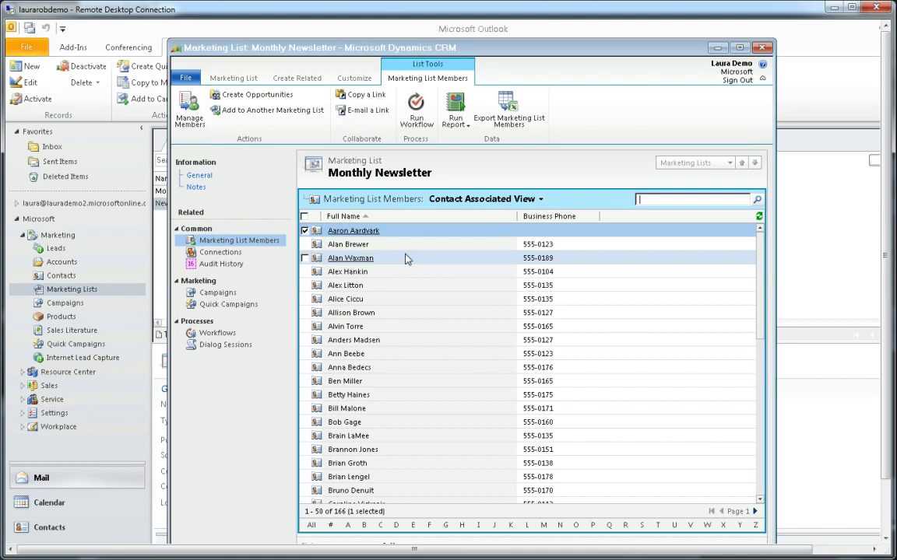
left_click(717, 49)
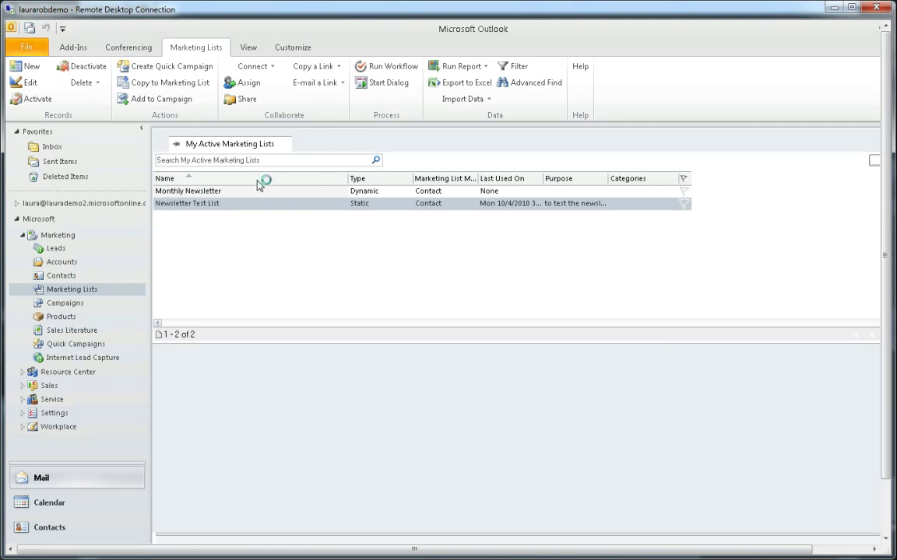
Open a blank contact form from the Active Contacts view.
left_click(61, 275)
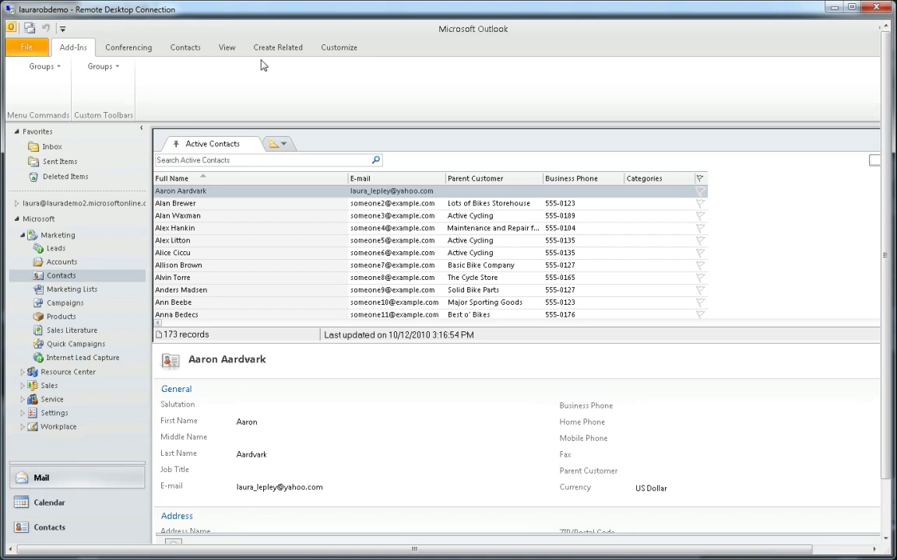
left_click(187, 48)
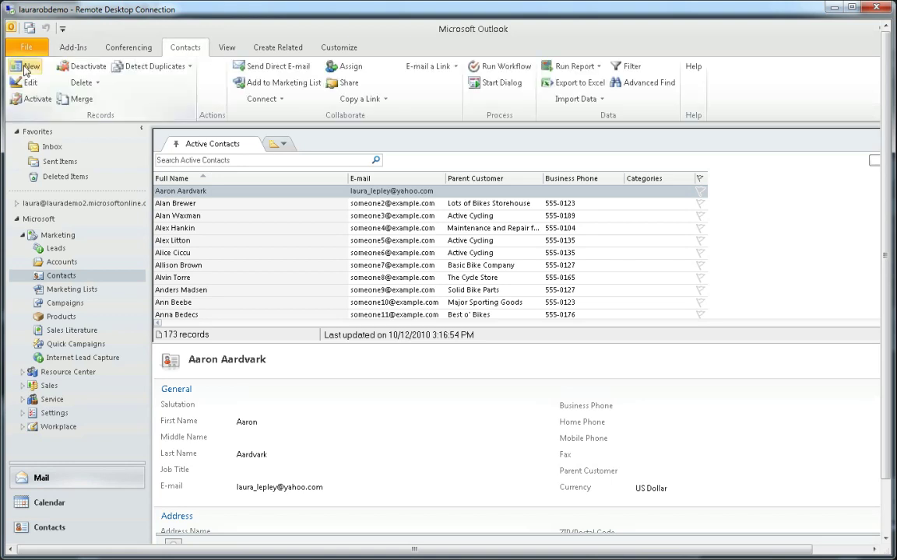
left_click(26, 70)
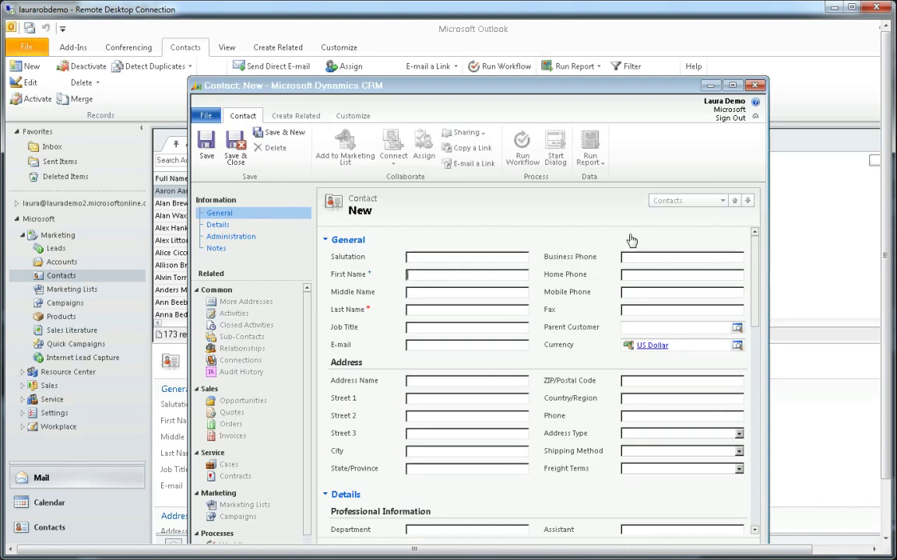
Enter the contact's first name, last name and e-mail address, then save and close it.
type("Aaron")
key("Tab")
type("AARP")
left_click(481, 344)
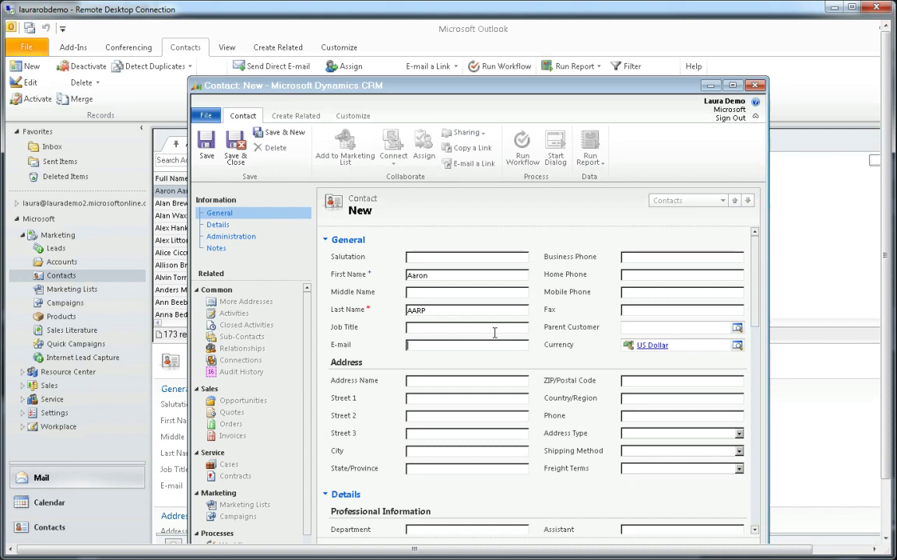
type("aarontest@test.com")
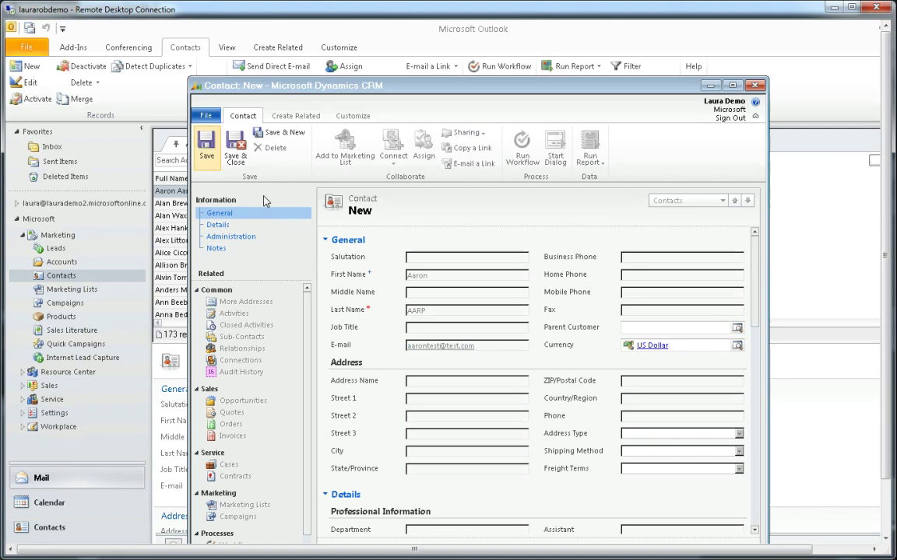
left_click(235, 170)
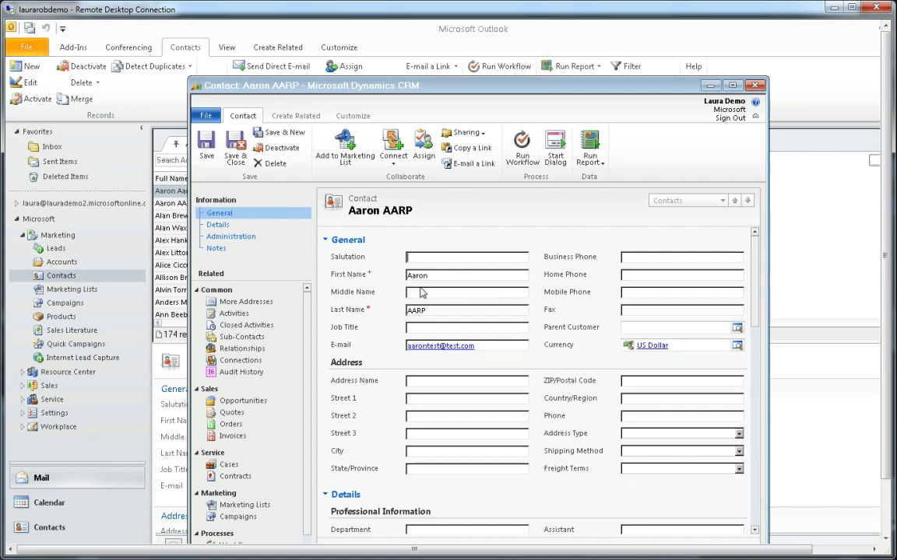
left_click(235, 146)
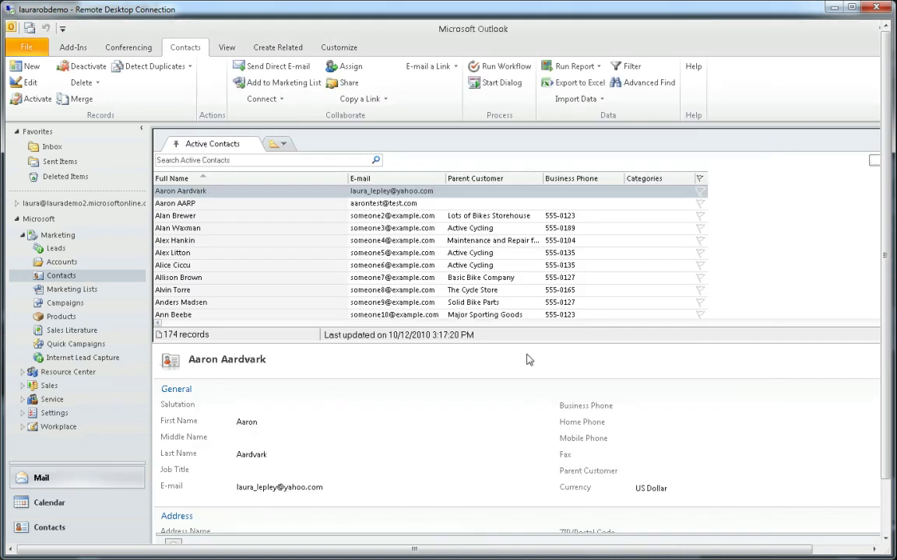
Refresh the Monthly Newsletter members grid and select the new contact among the 167 members.
left_click_drag(884, 235, 891, 298)
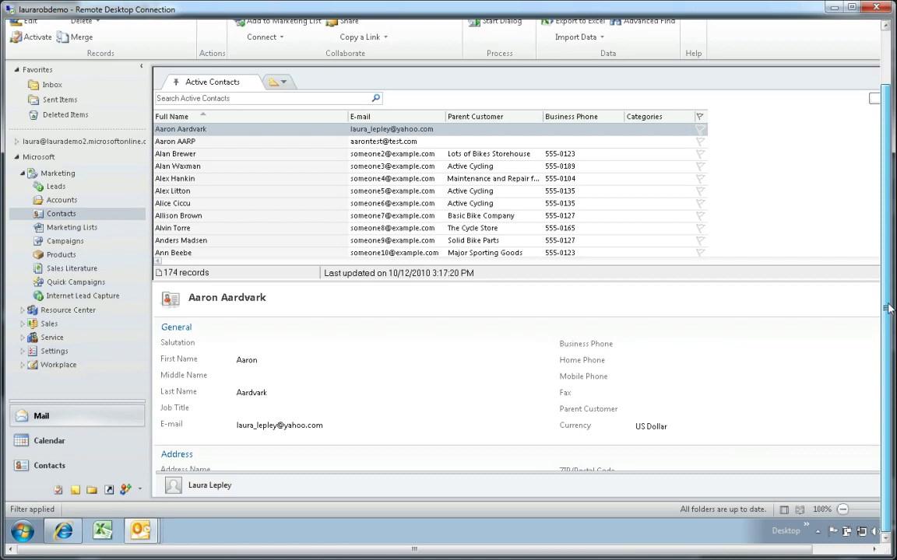
mouse_move(140, 531)
left_click(161, 502)
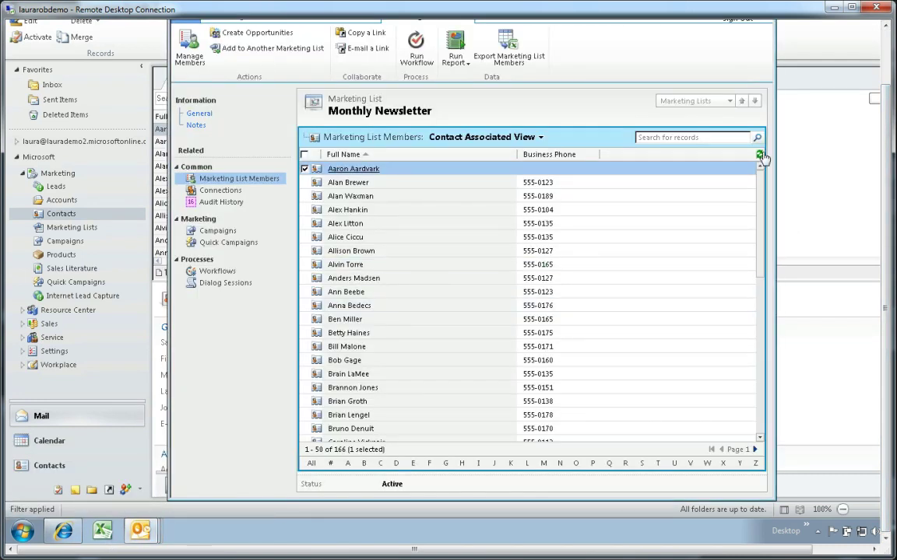
left_click(760, 155)
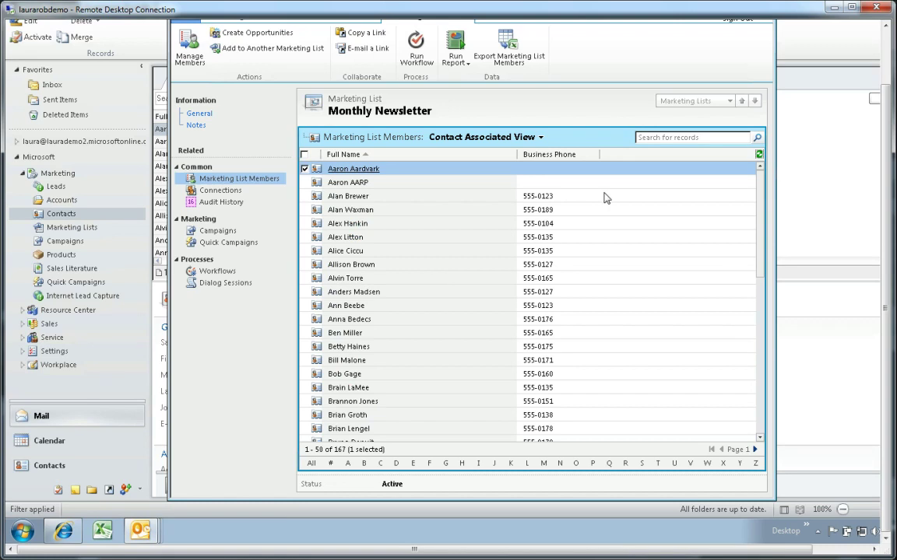
left_click(382, 183)
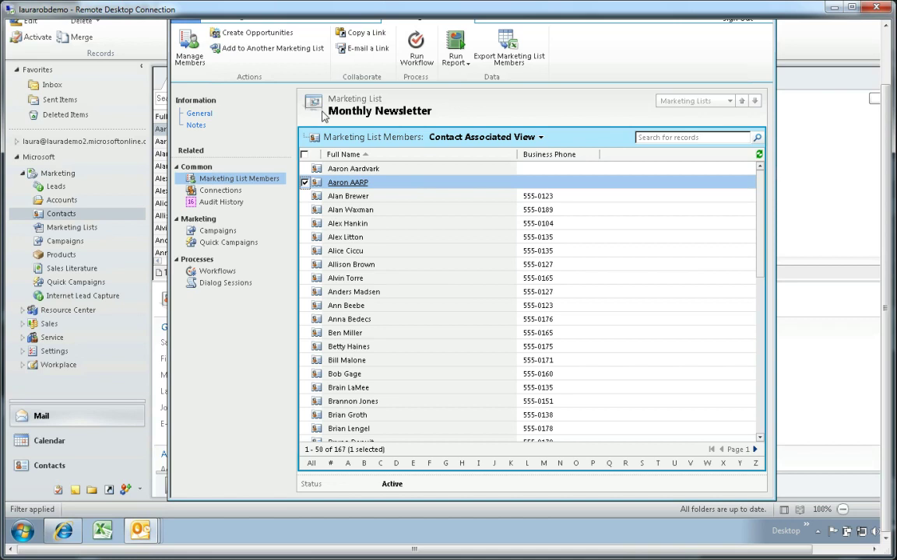
Copy Monthly Newsletter to a static list from its General page and confirm.
left_click(198, 114)
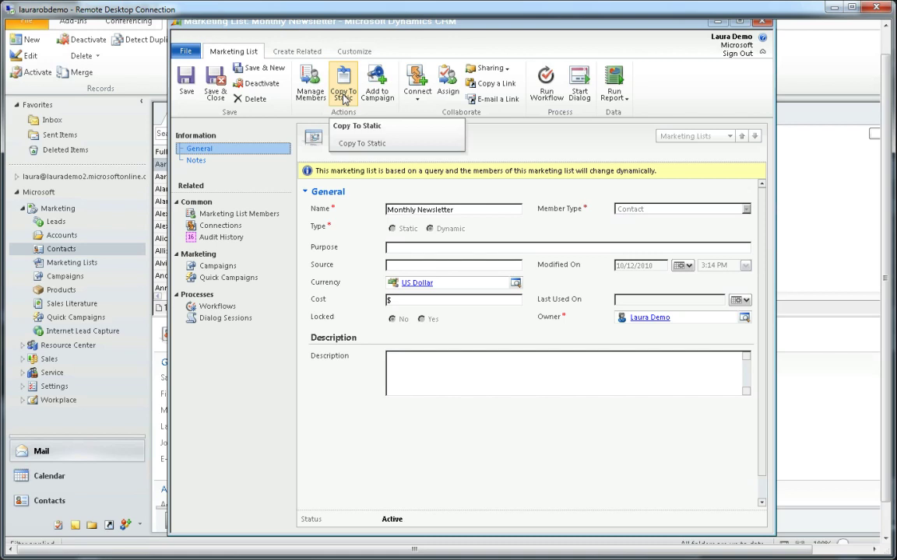
left_click(343, 95)
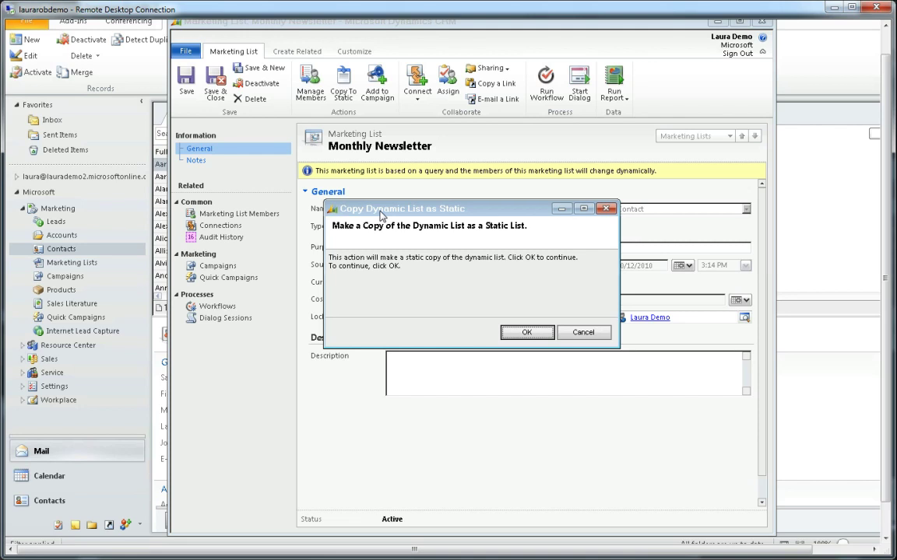
left_click(525, 332)
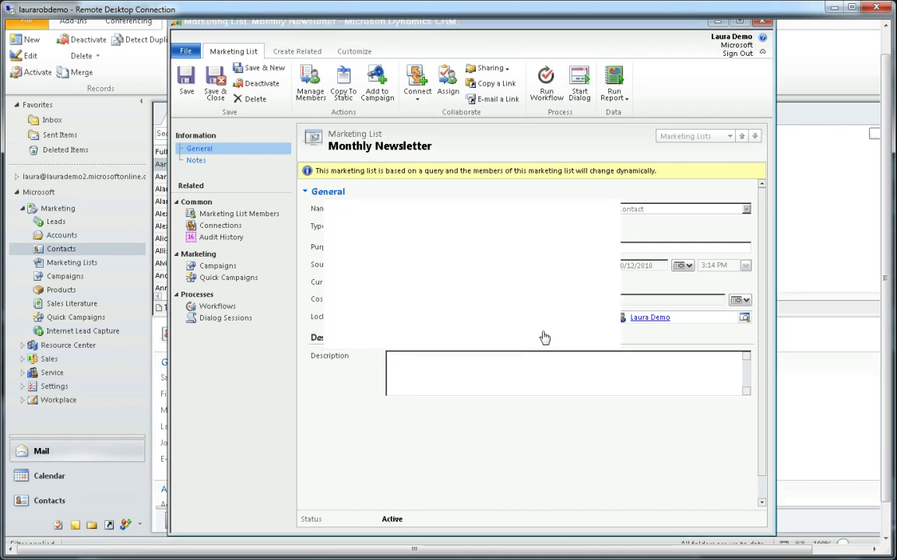